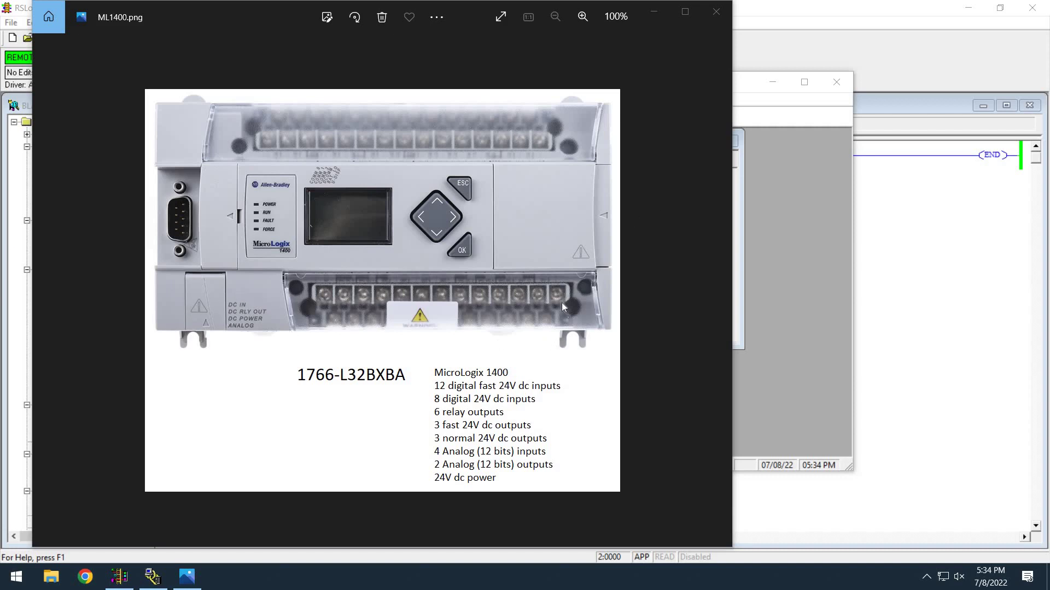
In RSWho, select the MicroLogix 1400 at DF1 node 01 and at 192.168.0.230, then move RSLinx aside
click(740, 268)
click(213, 224)
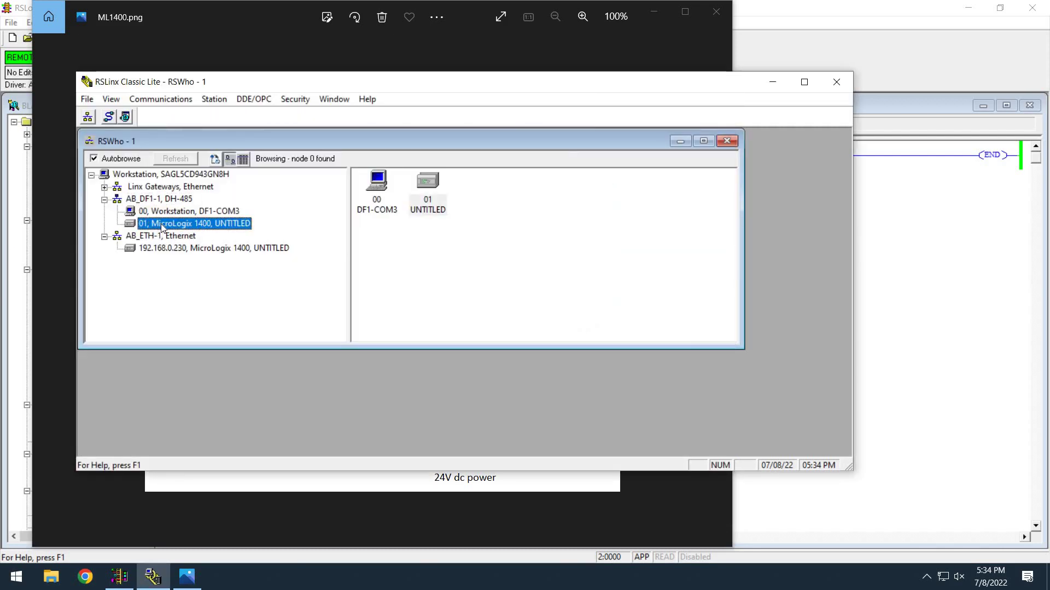
click(23, 8)
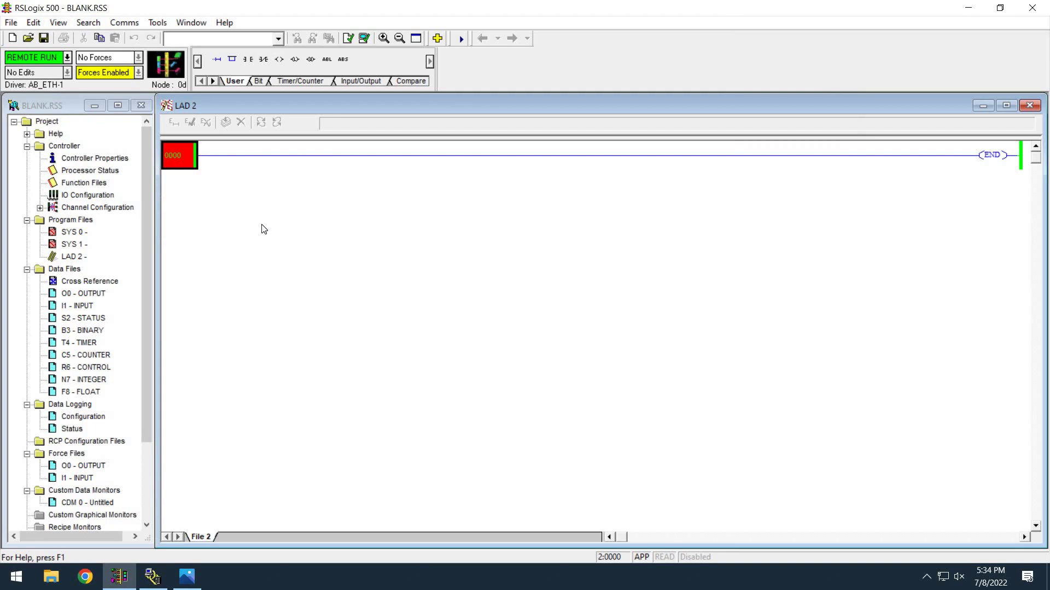
key(alt+Tab)
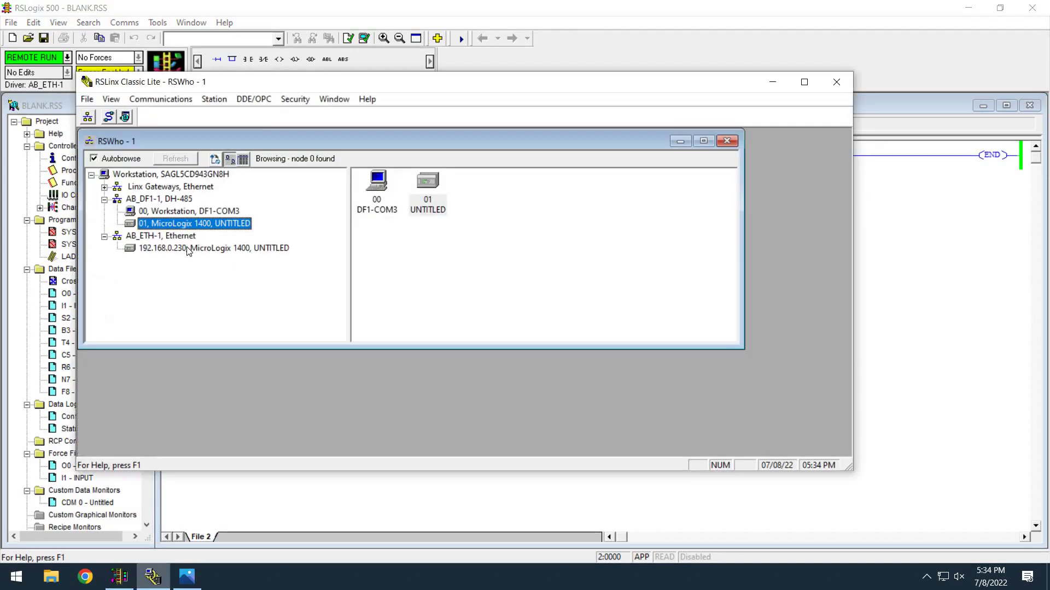
click(185, 249)
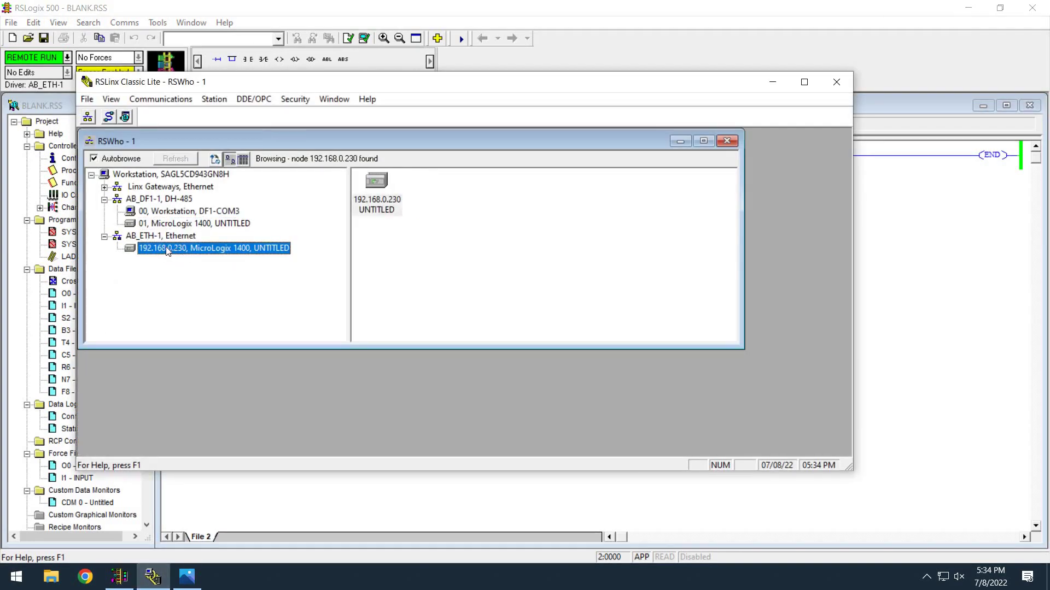
click(178, 224)
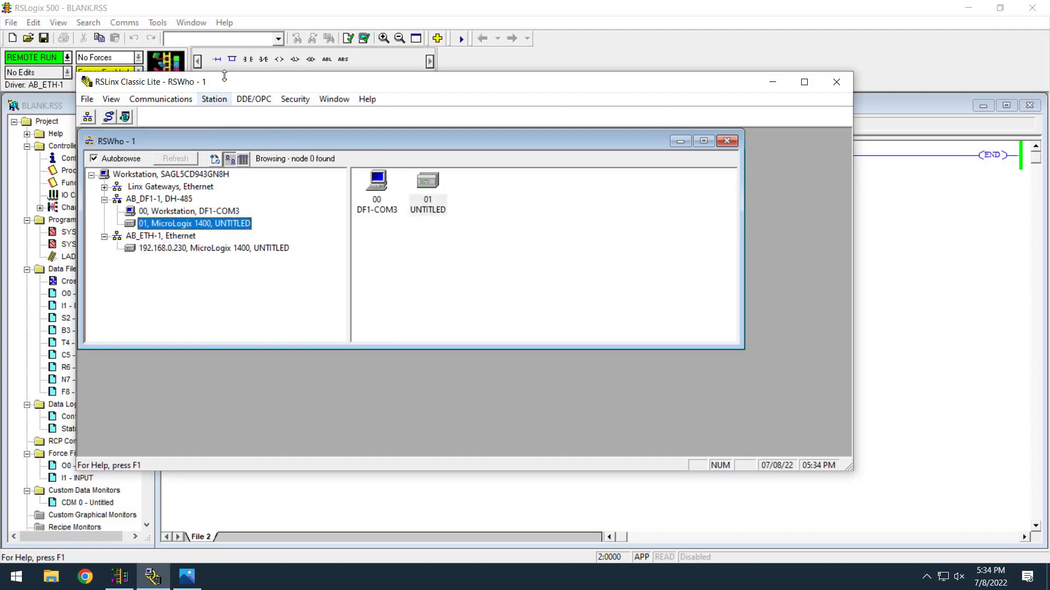
drag(387, 81, 546, 75)
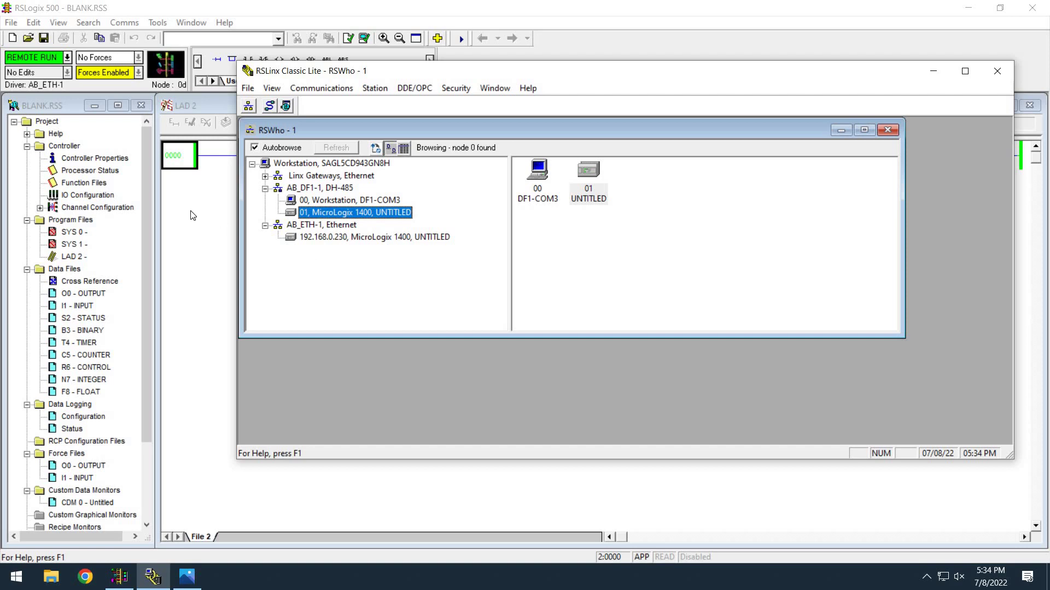
Open Channel Configuration on Channel 0, showing DF1 Full Duplex at 19200 baud, no parity
click(116, 210)
right_click(86, 208)
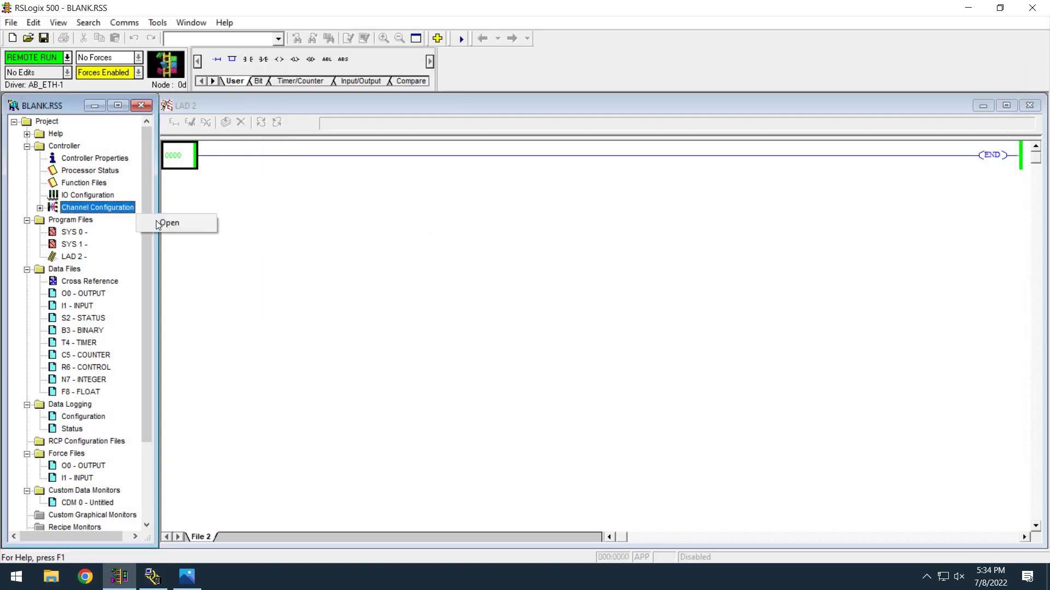
click(175, 222)
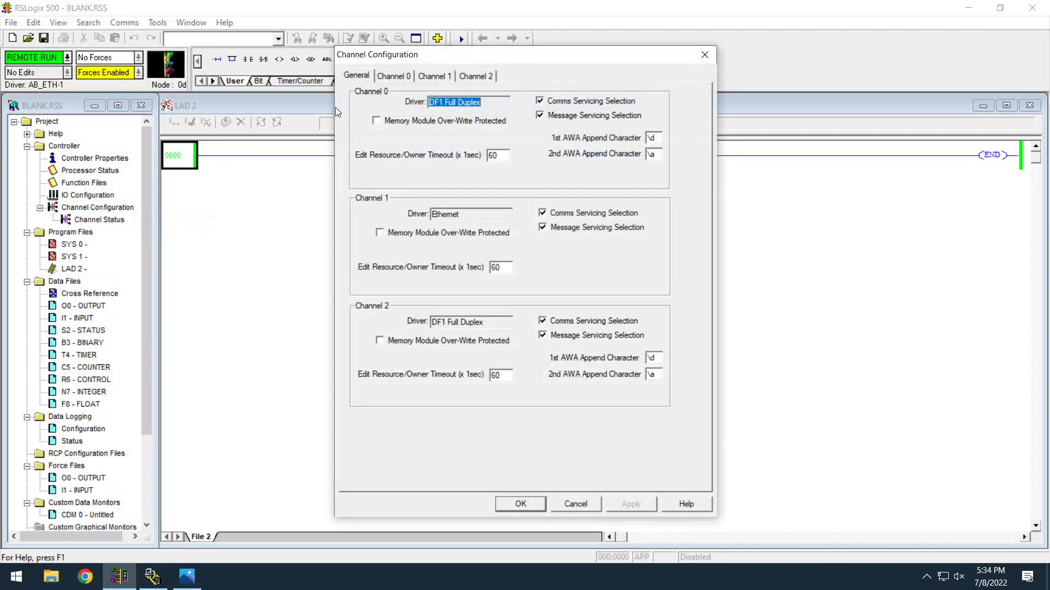
click(393, 76)
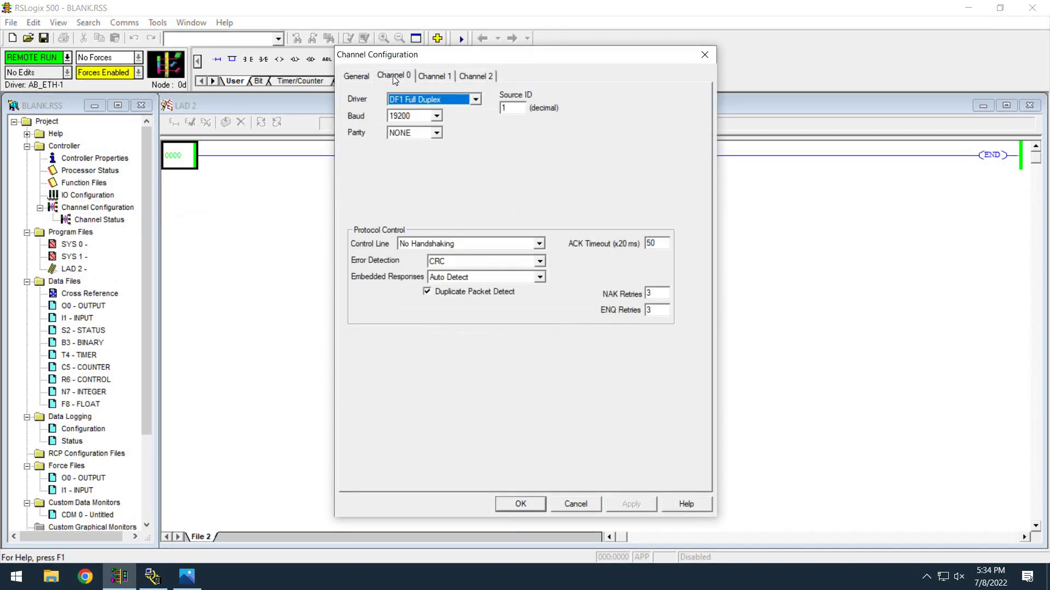
click(187, 577)
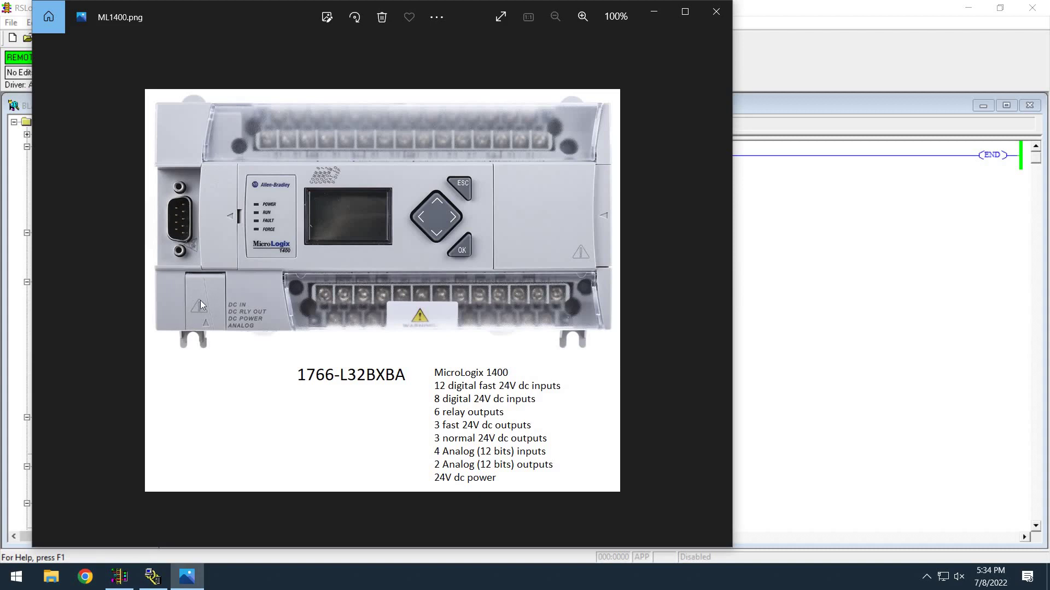
click(119, 577)
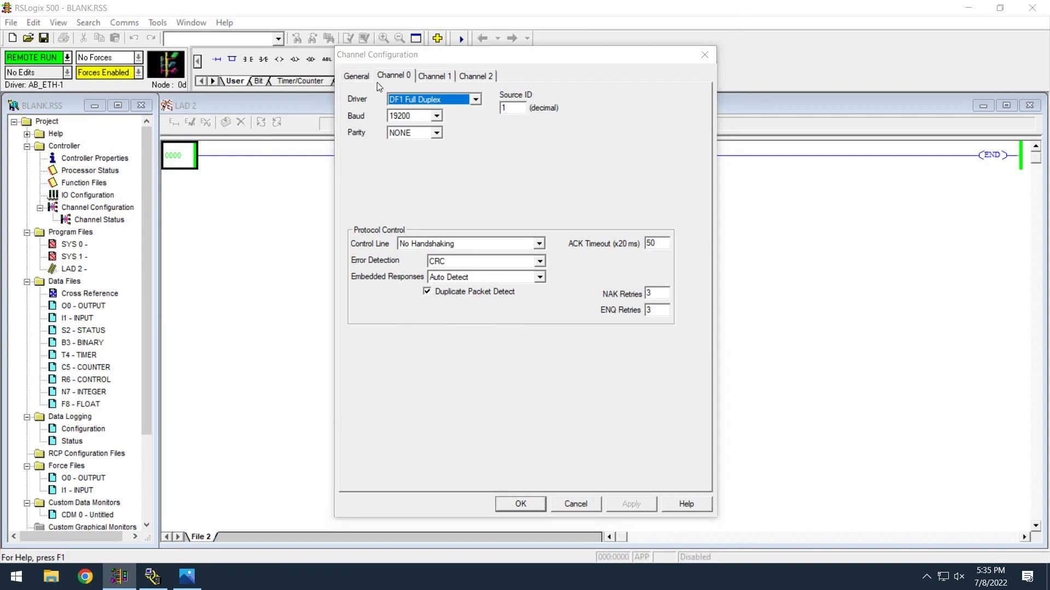
Set the Channel 0 driver to Modbus RTU Slave with expanded Holding Registers 100
click(477, 98)
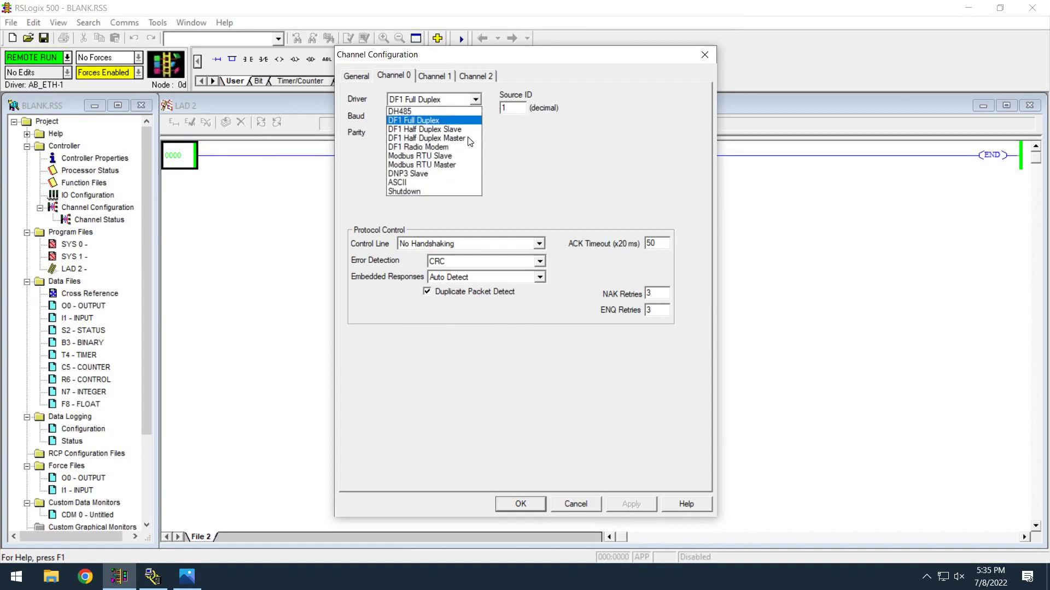
click(459, 161)
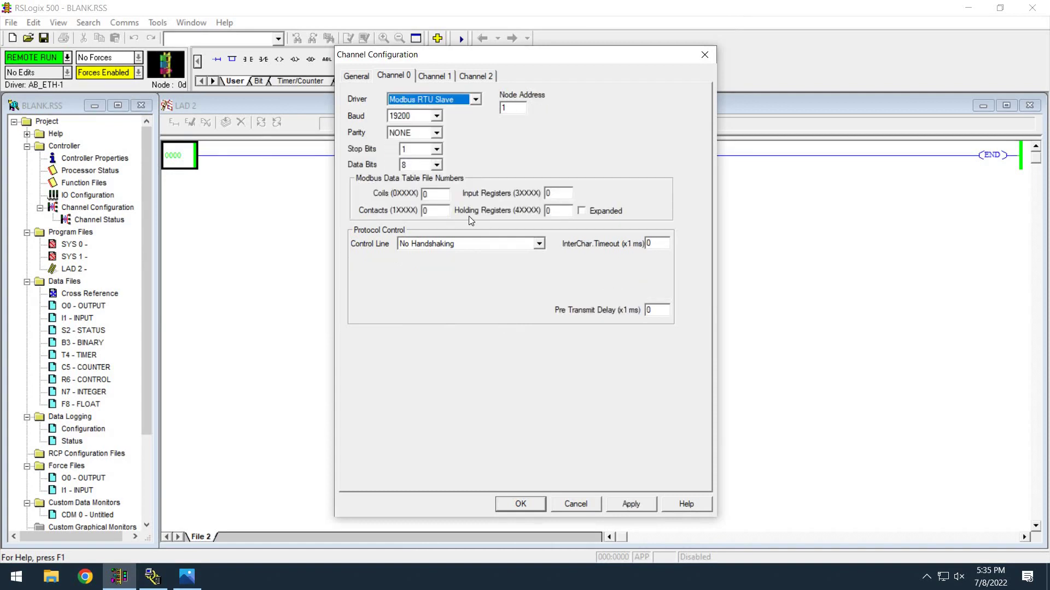
click(540, 208)
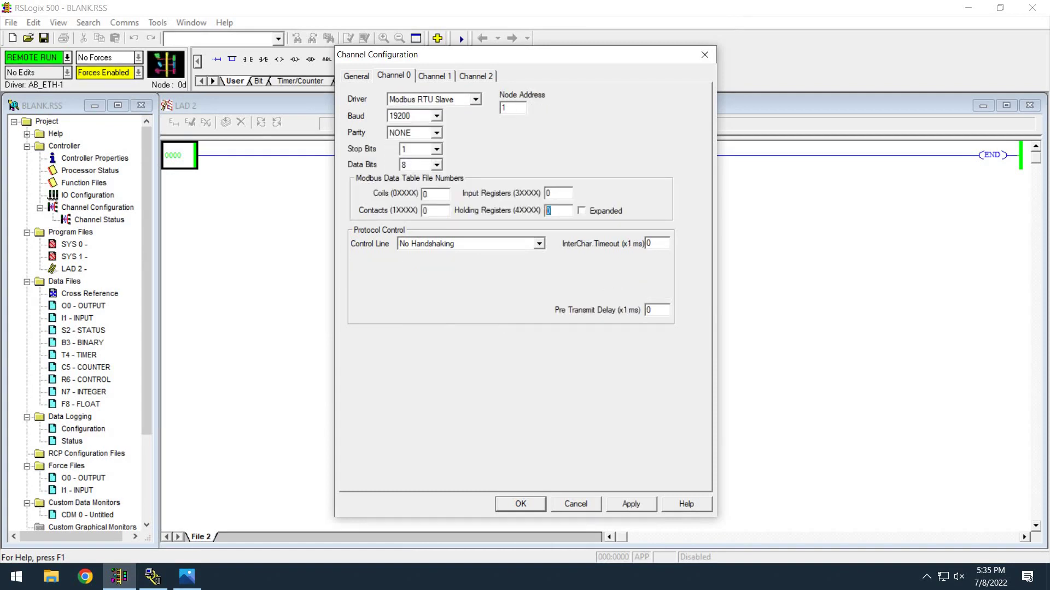
click(582, 211)
Apply the settings to the online processor, dismiss the data file error, and close with OK
click(624, 507)
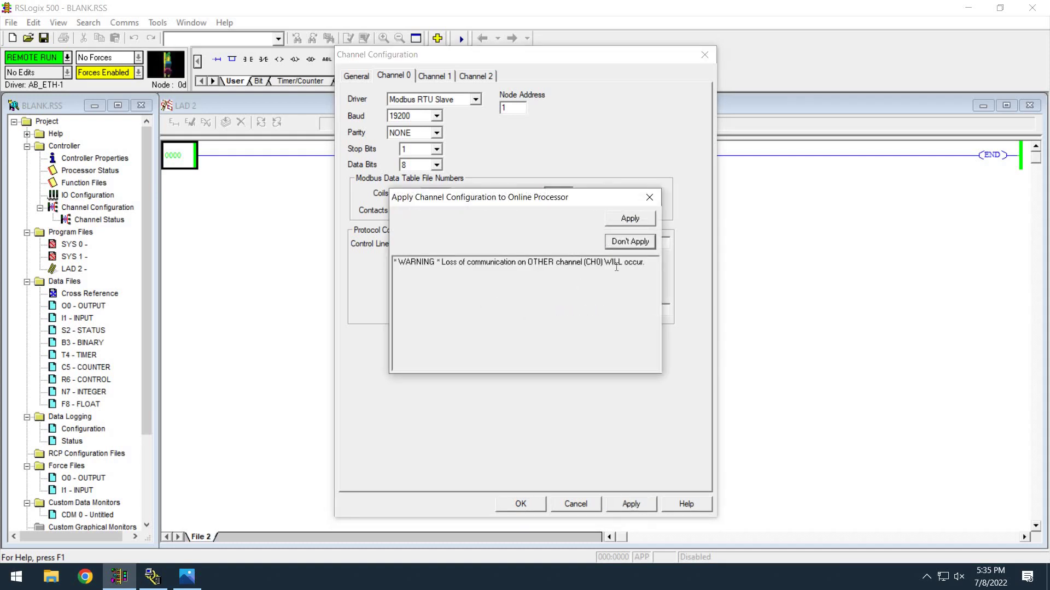
drag(585, 263, 597, 307)
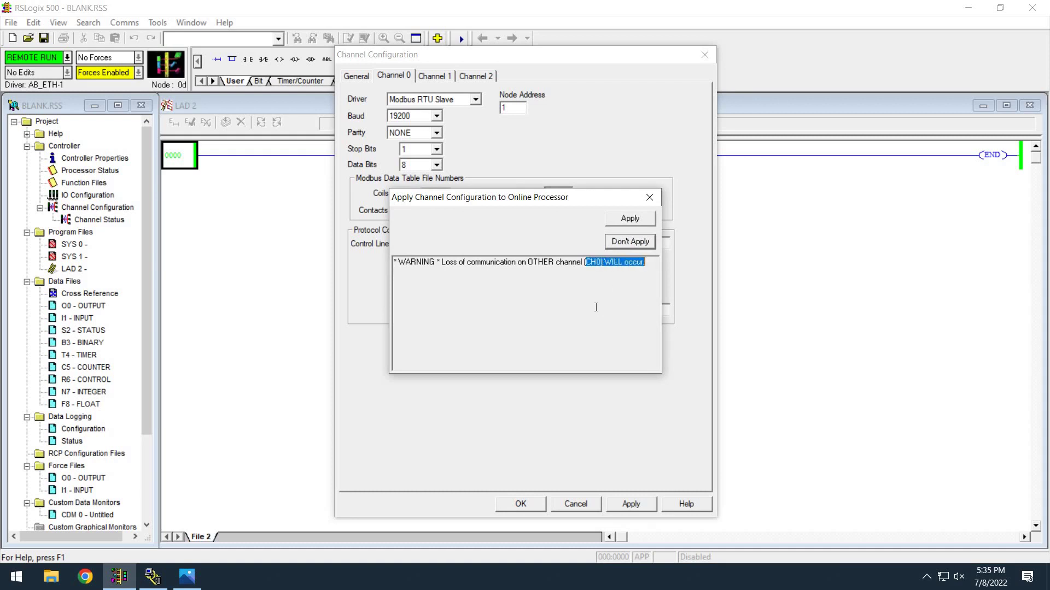
click(636, 219)
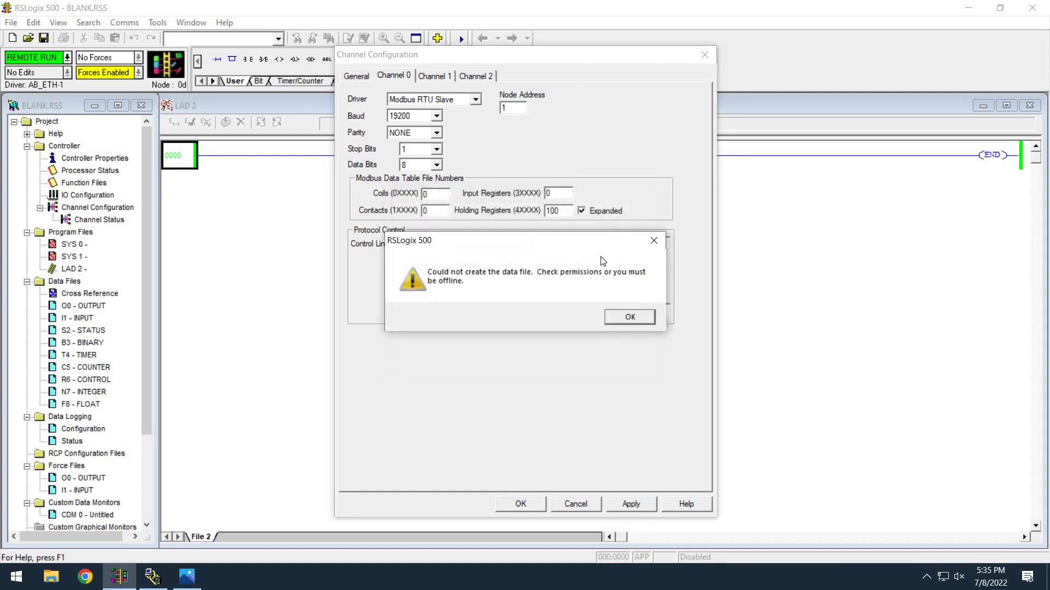
click(633, 318)
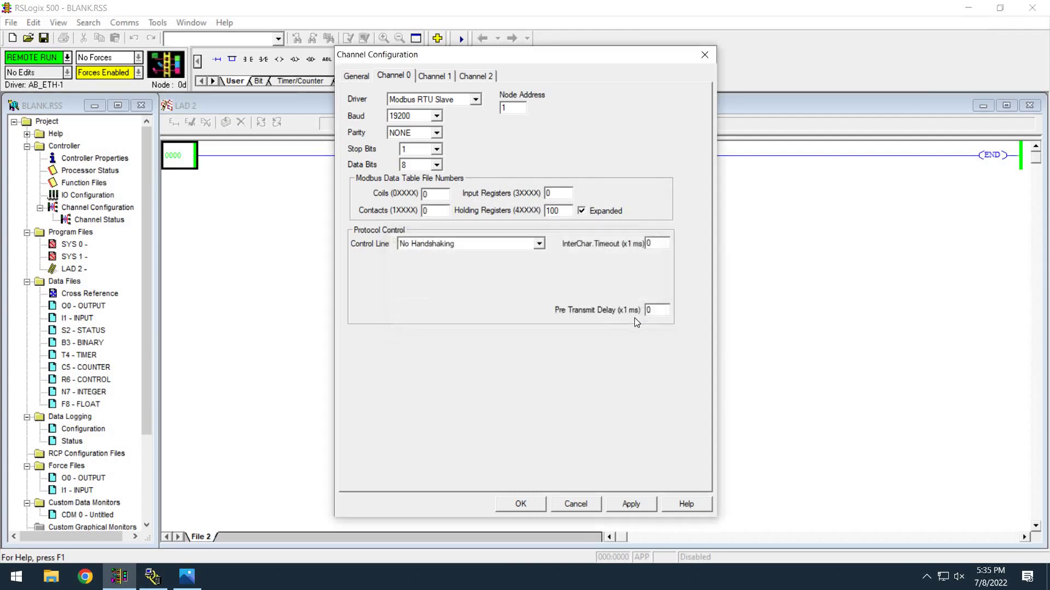
click(521, 504)
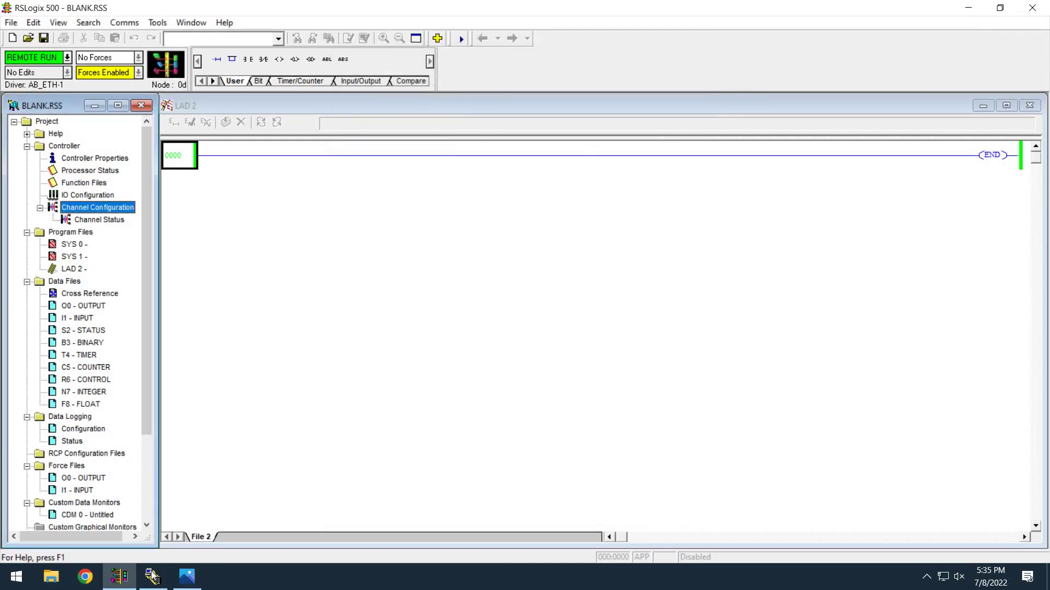
In RSLinx, check the MicroLogix at 192.168.0.230 and at DF1 node 01, now not found
click(153, 576)
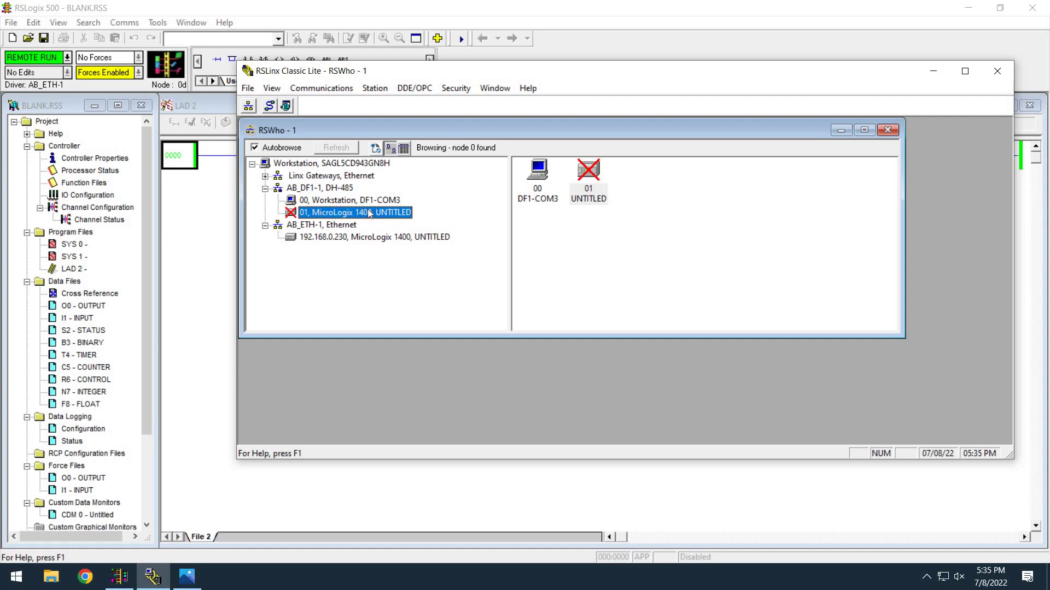
click(337, 238)
click(339, 215)
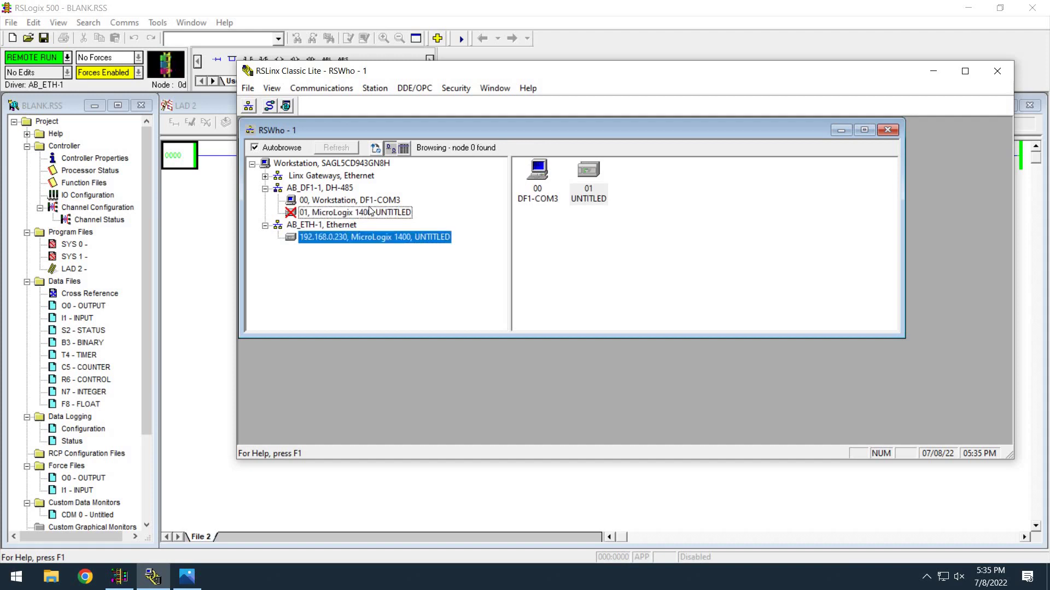
click(340, 215)
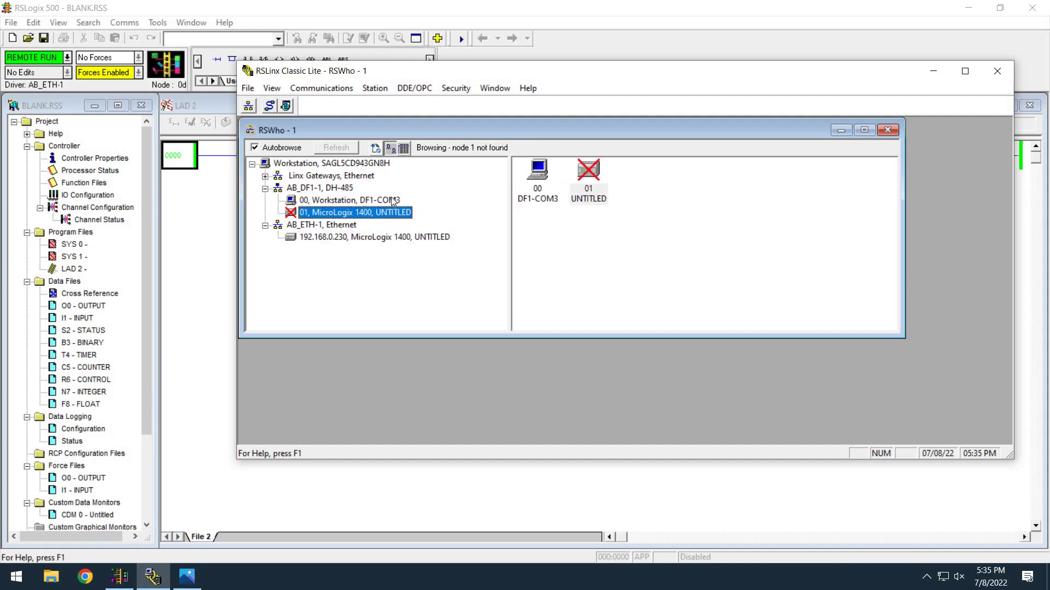
Reopen Channel 0 configuration and select DF1 Full Duplex as the driver
right_click(131, 211)
click(198, 224)
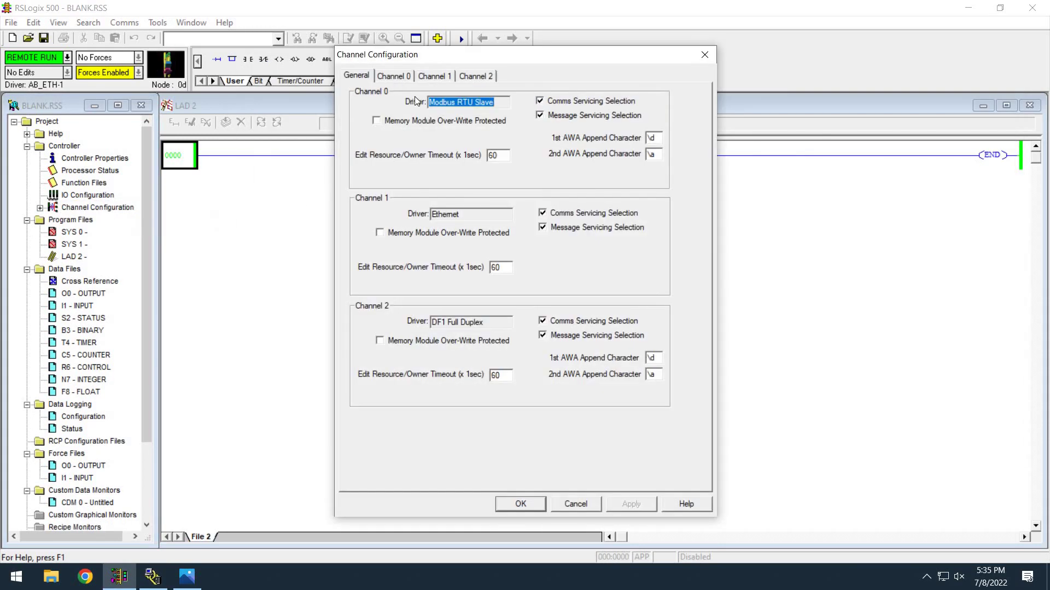
click(393, 76)
click(430, 100)
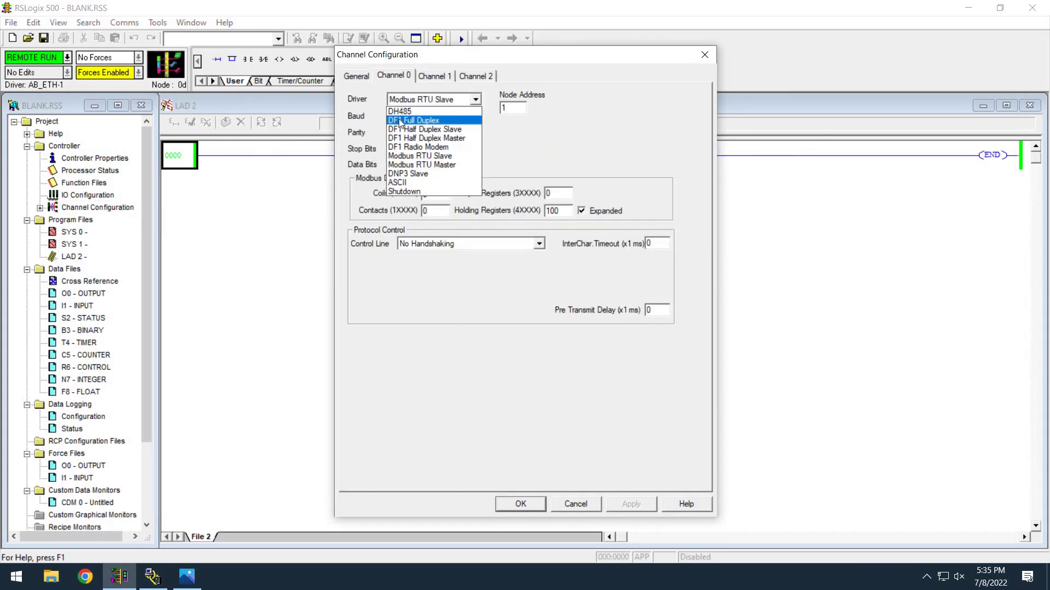
key(Return)
Apply DF1 Full Duplex to the online processor and close Channel Configuration with OK
click(631, 504)
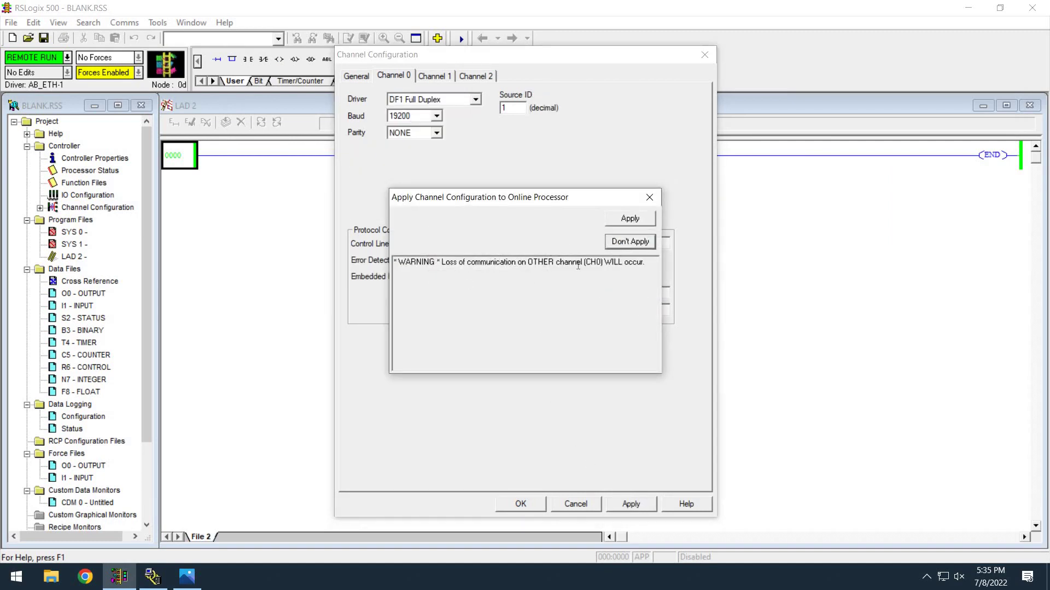
drag(639, 265, 605, 230)
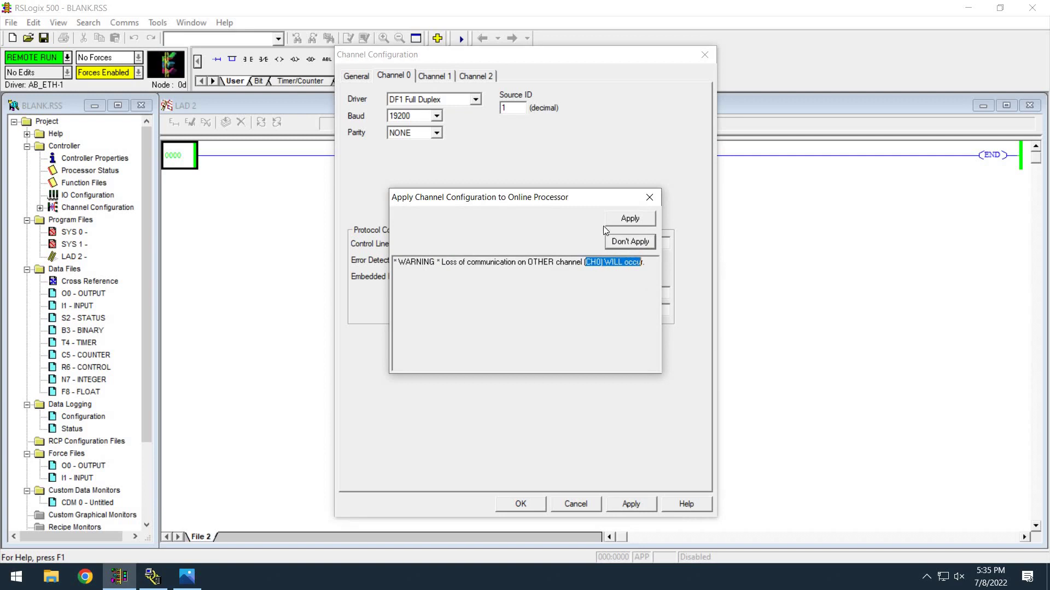
click(630, 219)
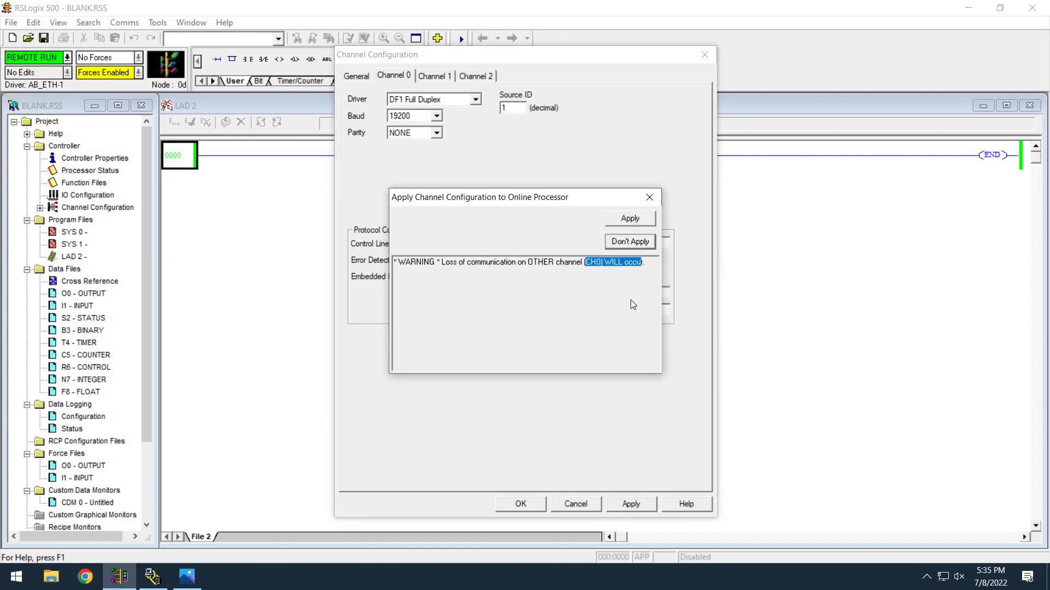
click(518, 504)
key(alt+Tab)
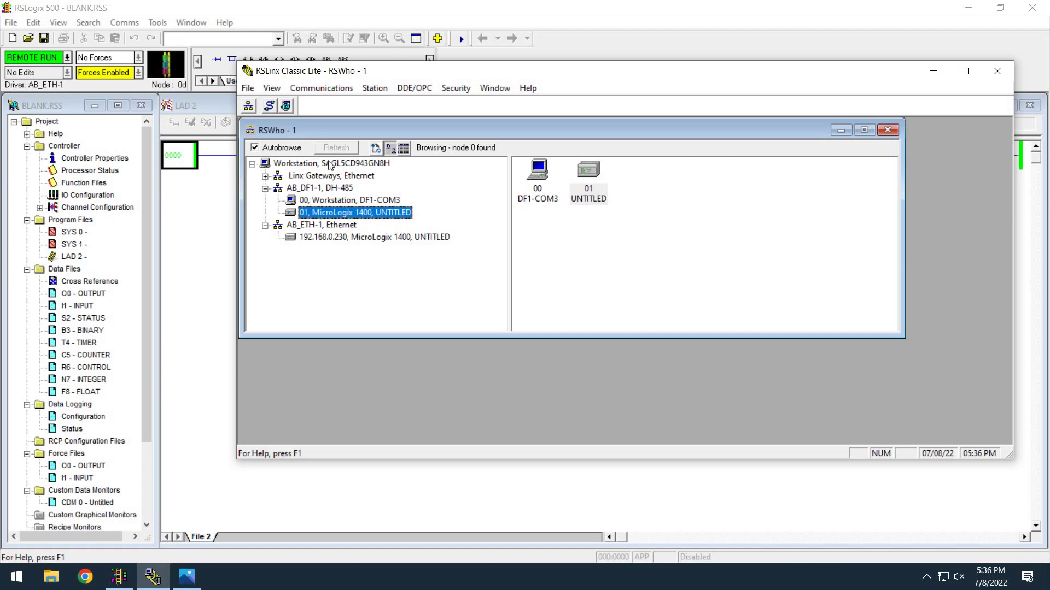
Auto-configure the AB_DF1-1 driver in RSLinx and save its settings
click(322, 88)
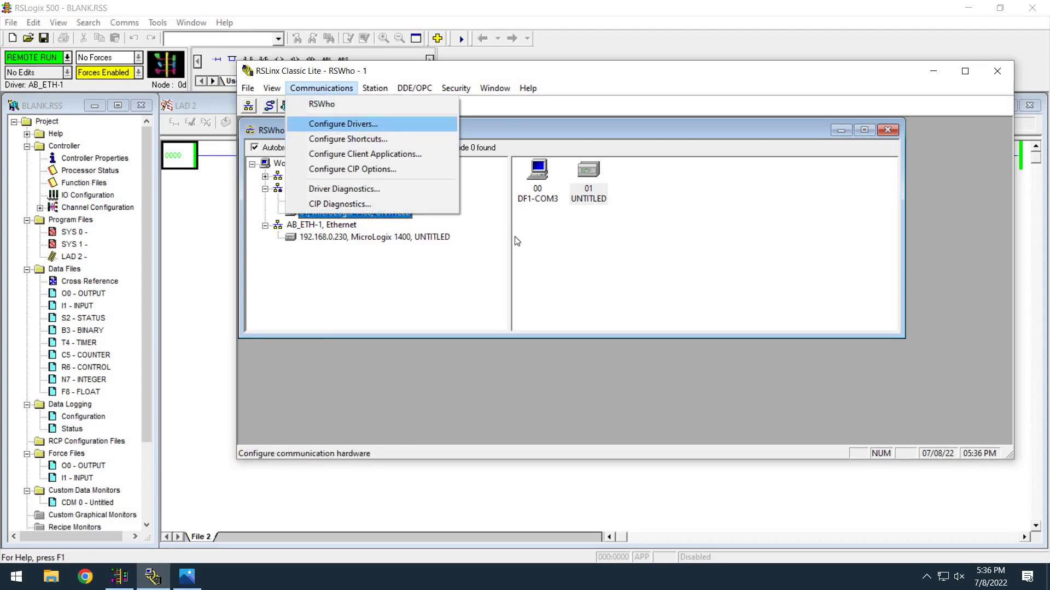
click(339, 122)
double_click(522, 244)
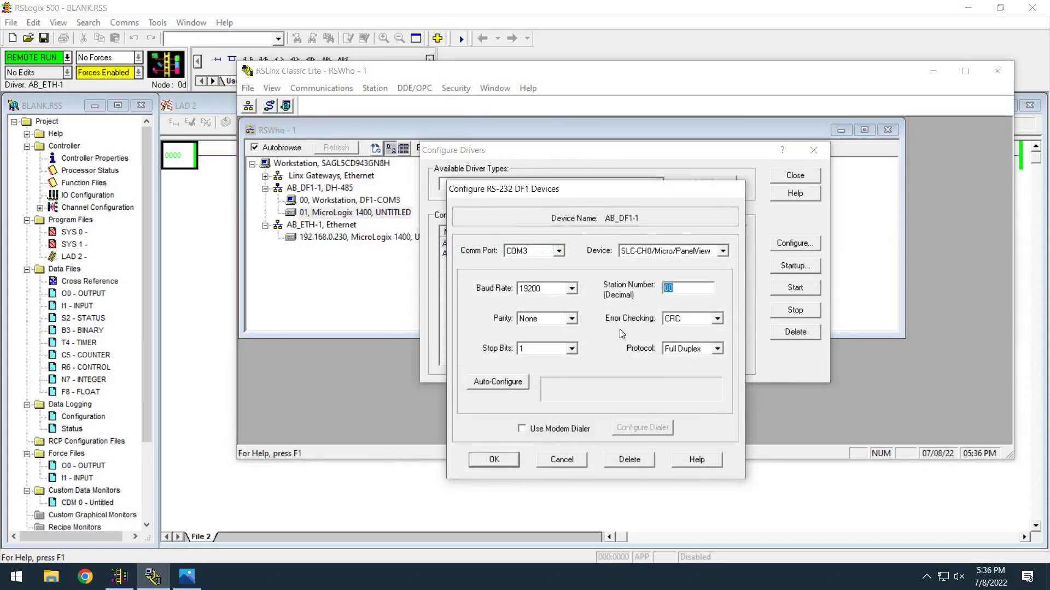
click(488, 385)
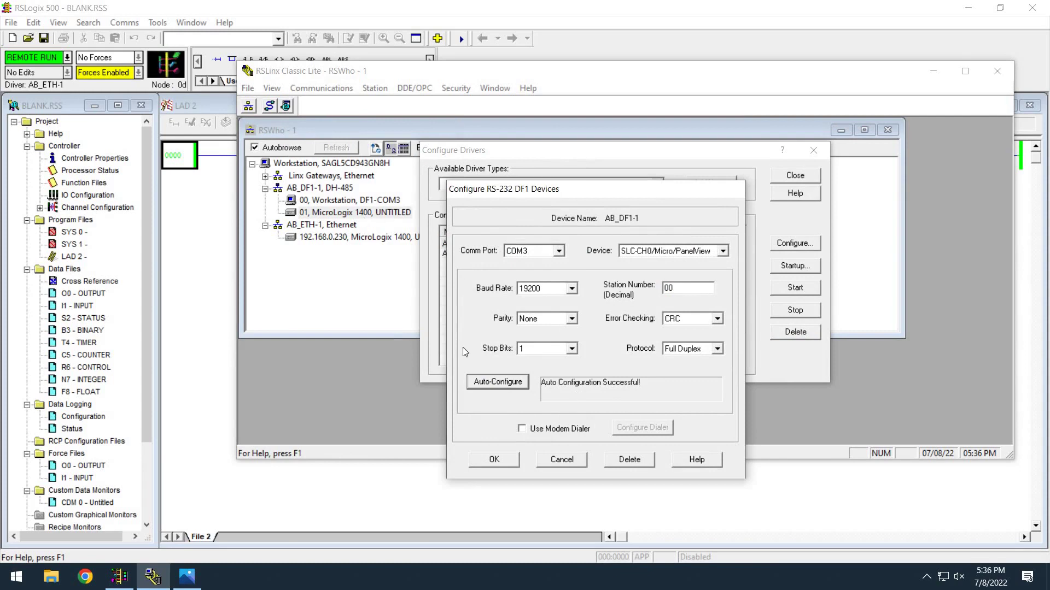
click(513, 463)
click(795, 175)
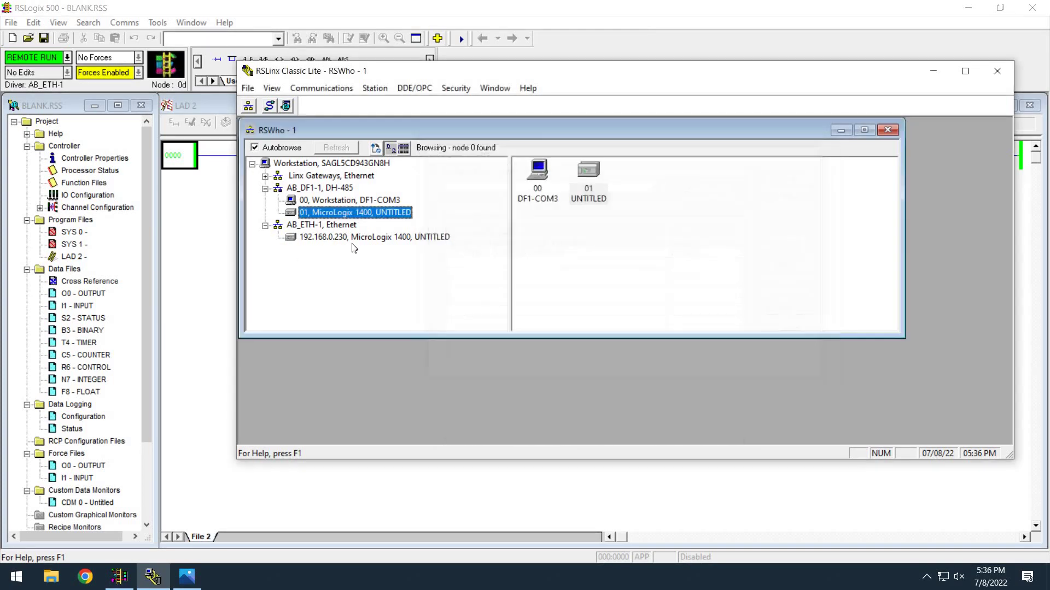
Reopen Channel Configuration in RSLogix 500 to recheck Channel 0
click(326, 239)
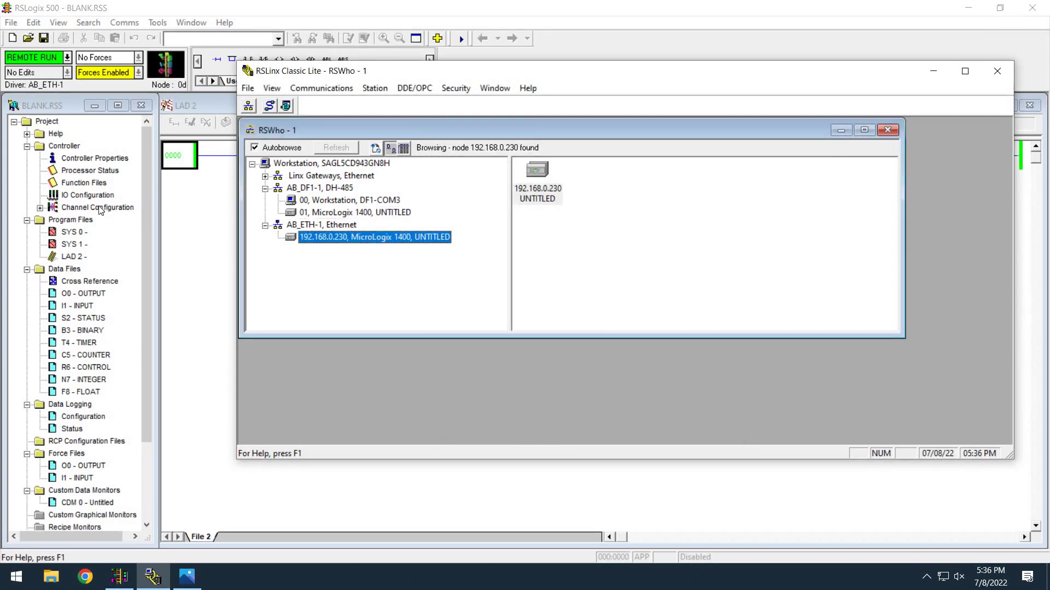
right_click(127, 208)
click(164, 221)
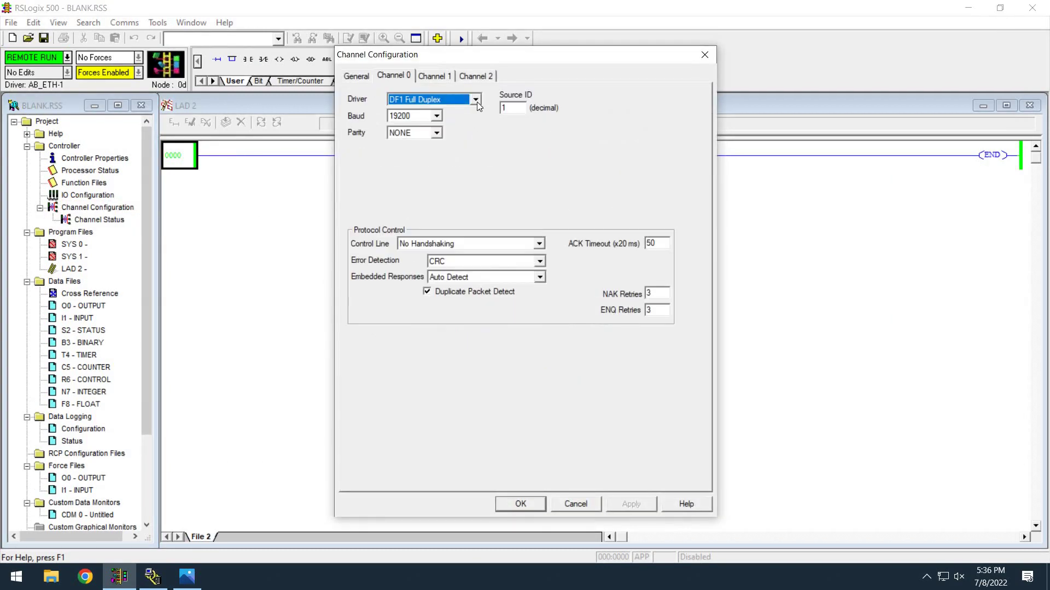
Confirm Channel 0 still uses DF1 Full Duplex and cancel the dialog
click(475, 100)
click(482, 173)
drag(574, 503, 376, 272)
key(Escape)
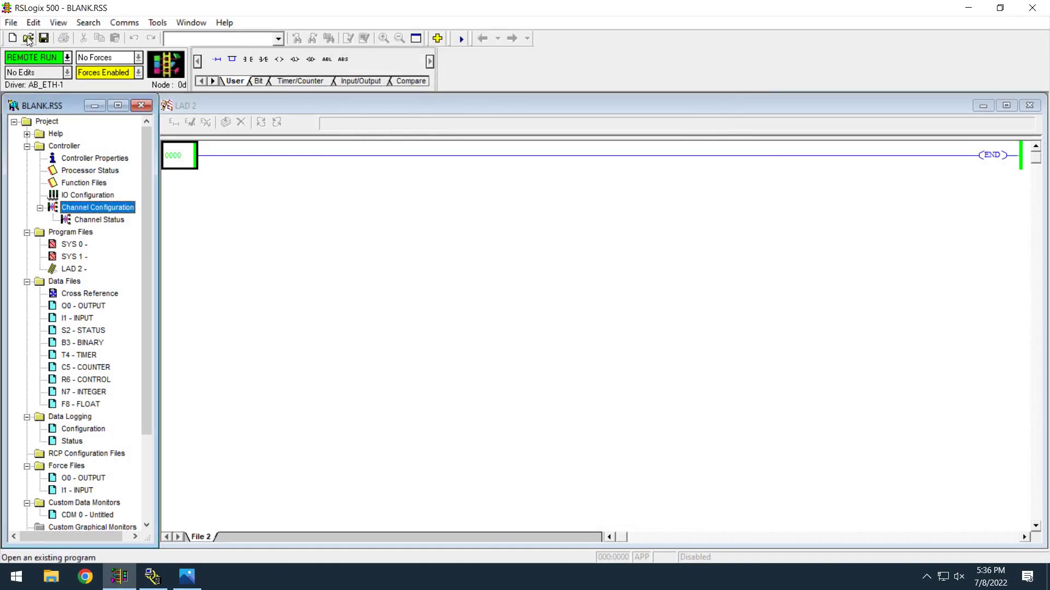
Open ML1400.RSS offline, saving BLANK.RSS, skipping upload, and entering the project password
click(28, 38)
click(424, 183)
key(Return)
click(557, 315)
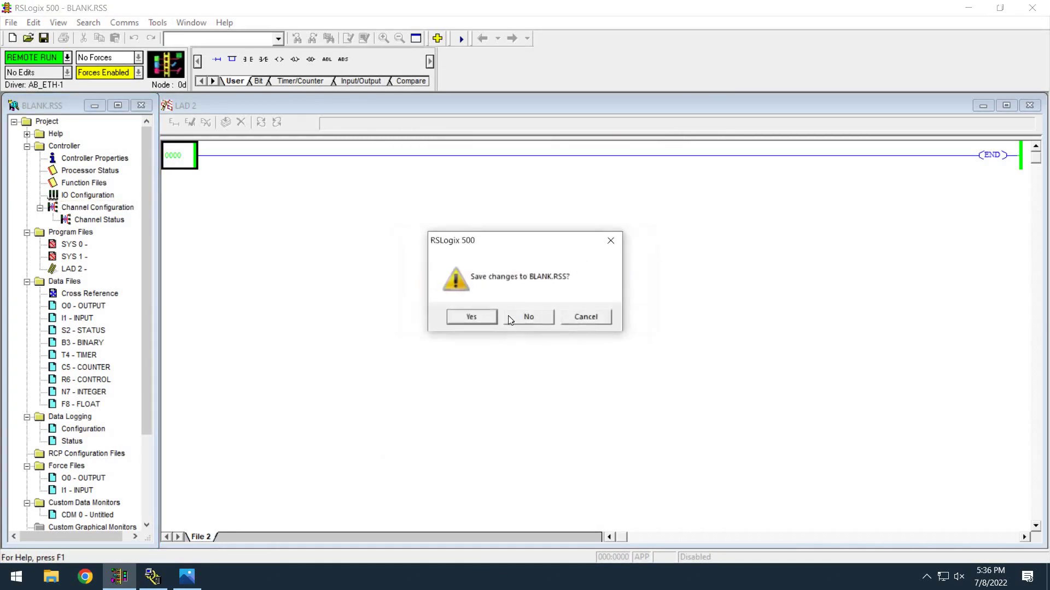
click(471, 317)
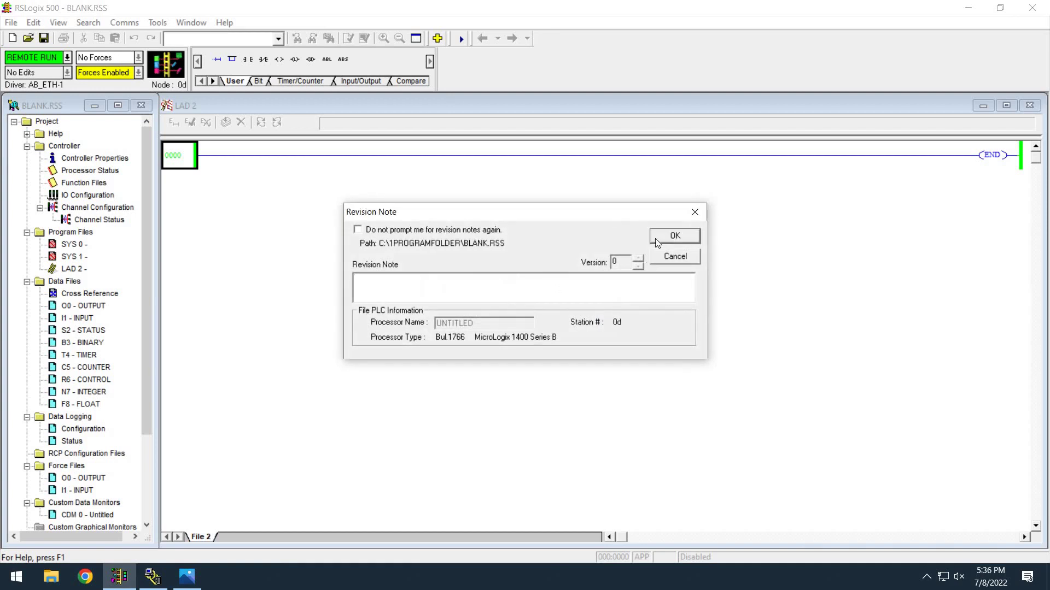
key(Return)
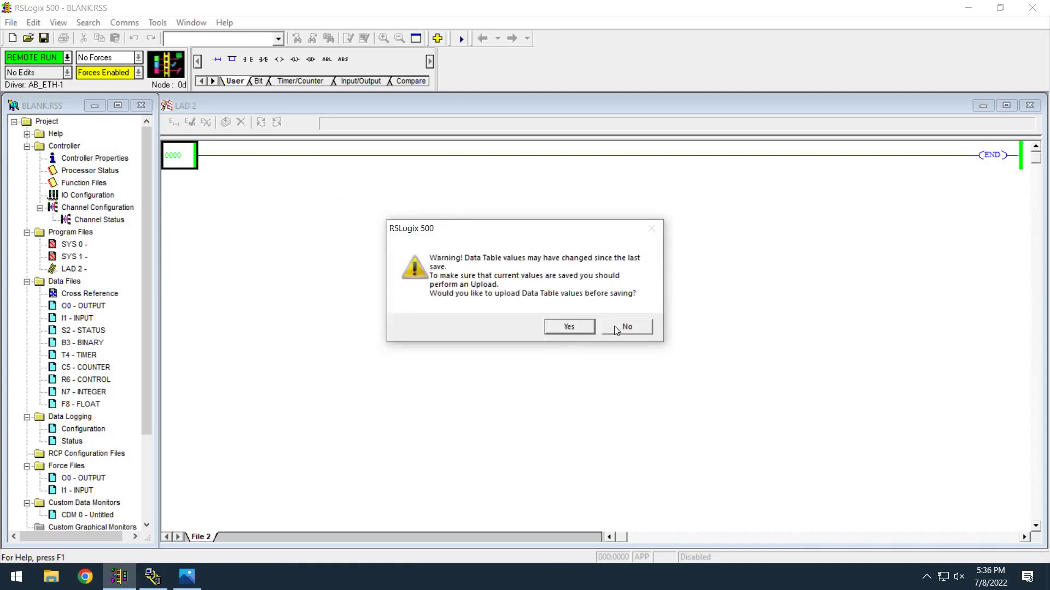
click(603, 327)
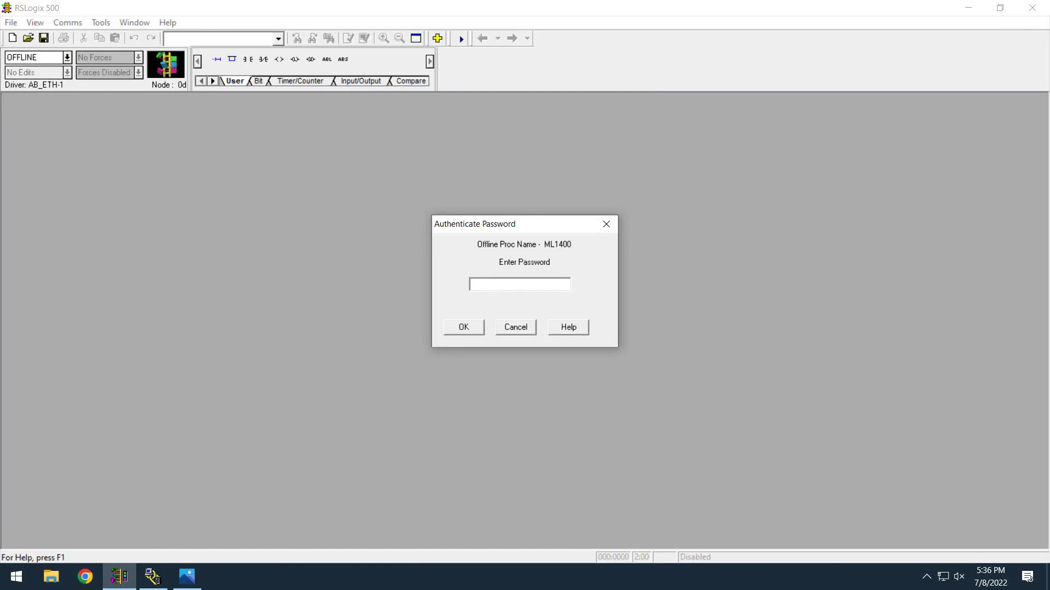
text(*********)
key(Return)
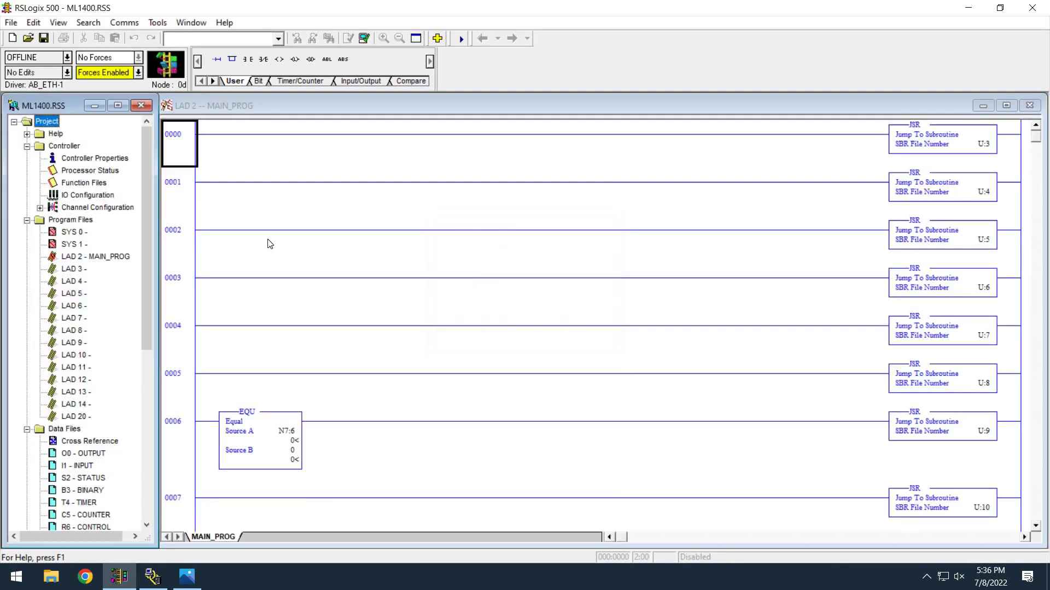
Open Channel Configuration and choose Modbus RTU Slave as the Channel 0 driver
right_click(135, 212)
click(169, 222)
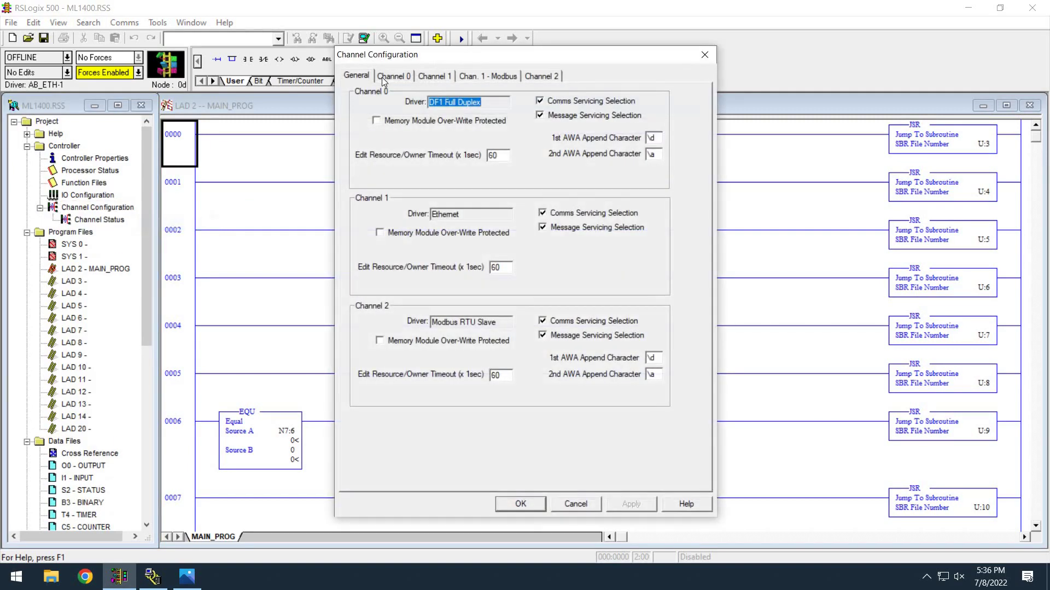
click(391, 76)
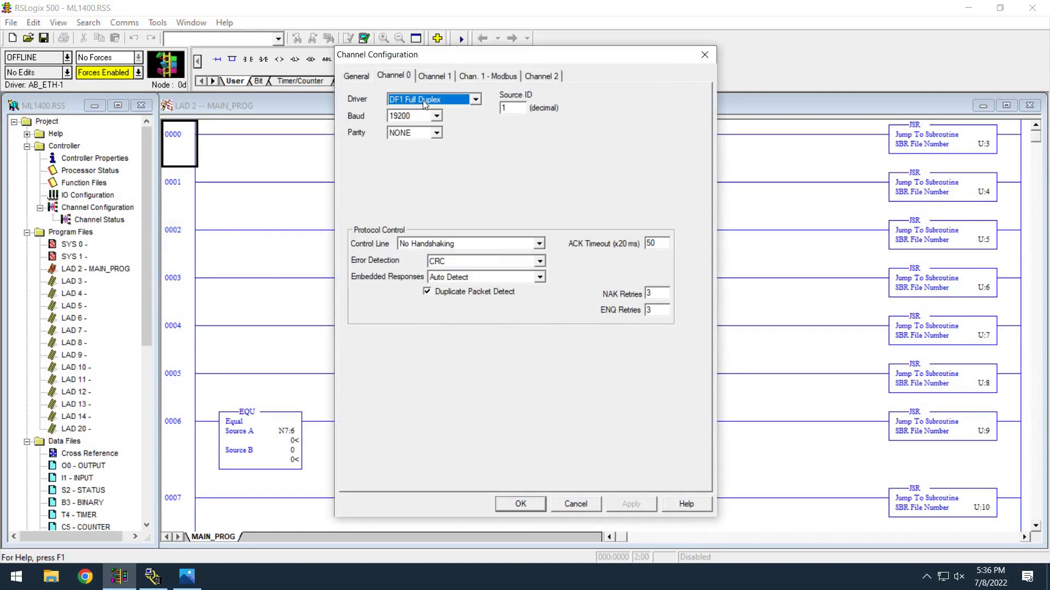
click(438, 100)
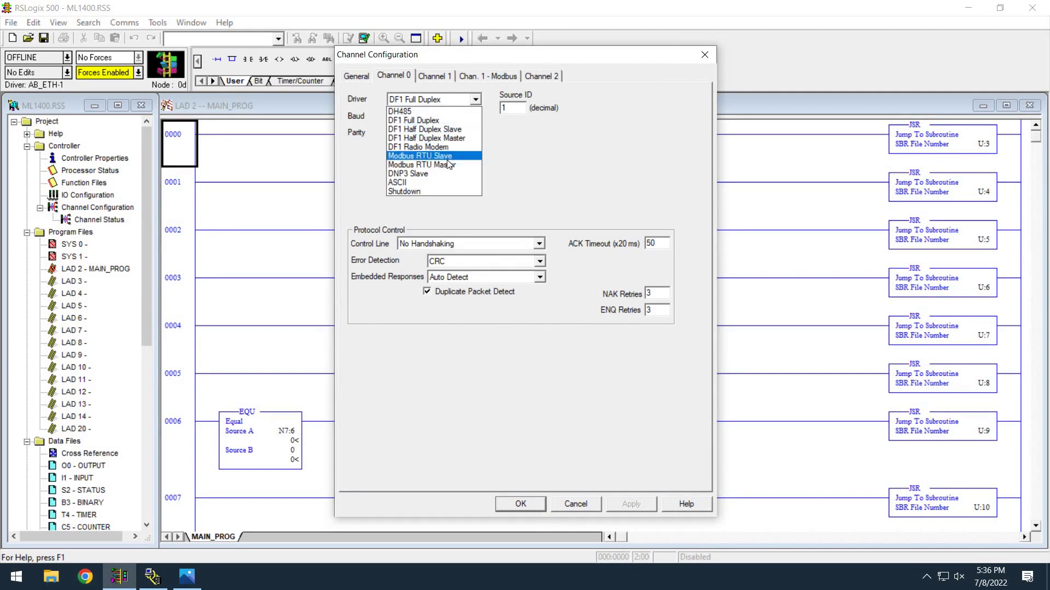
key(Return)
Set Holding Registers to 100, expanded, decline renaming N12 to MB DIAG, and apply
click(554, 210)
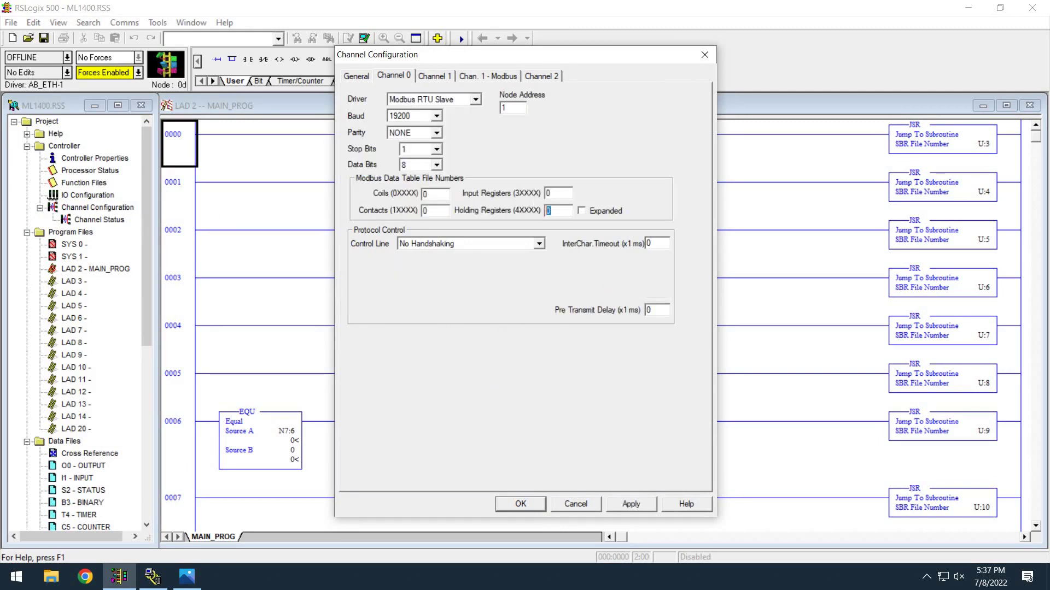
text(100)
click(627, 505)
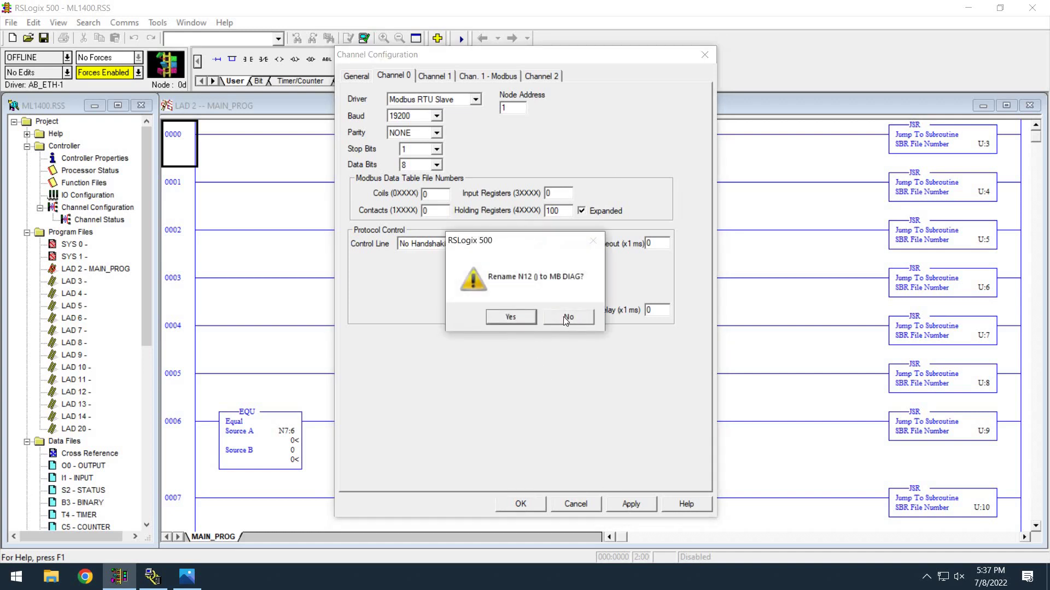
click(567, 317)
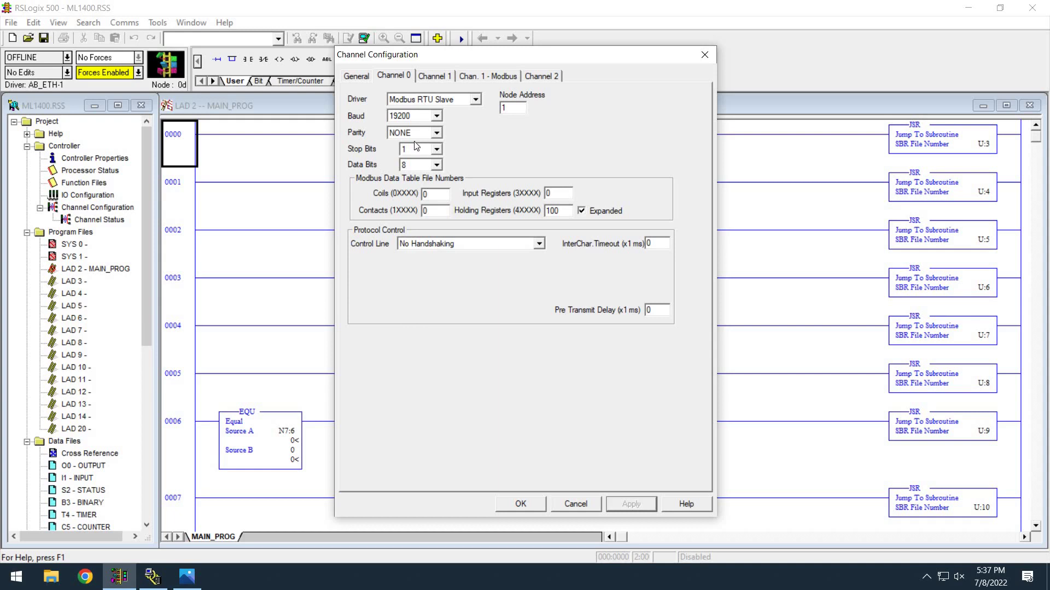
Verify Modbus RTU Slave remains the Channel 0 driver, then cancel Channel Configuration
click(476, 100)
click(475, 100)
click(476, 100)
click(483, 176)
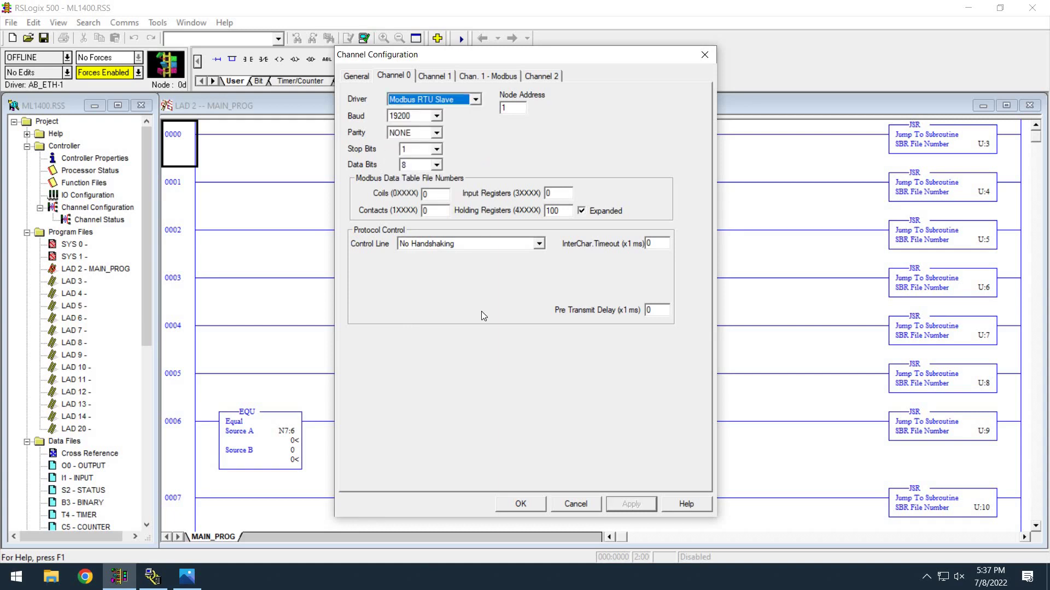
click(578, 503)
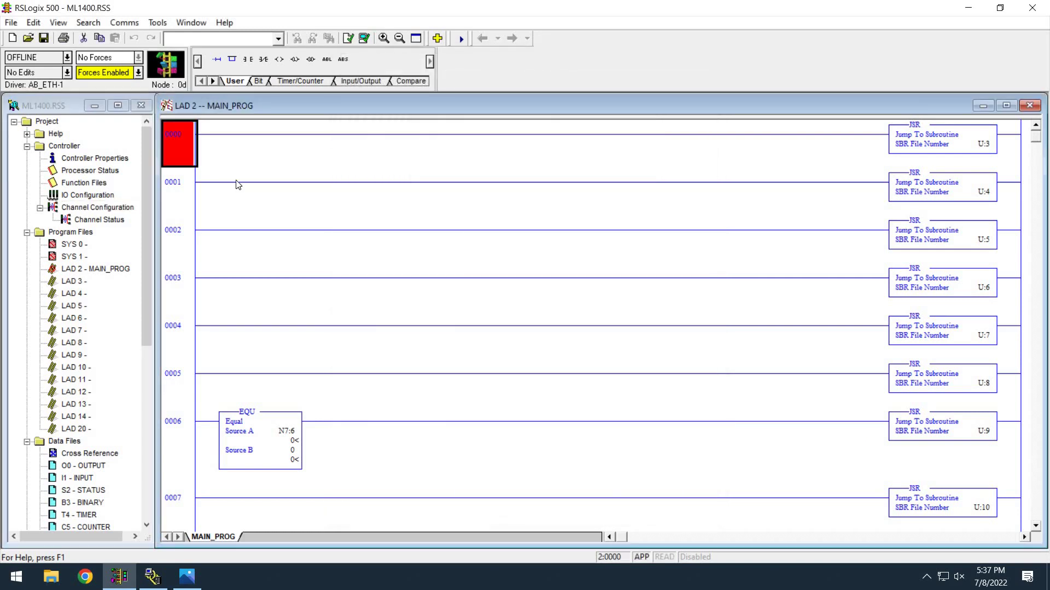